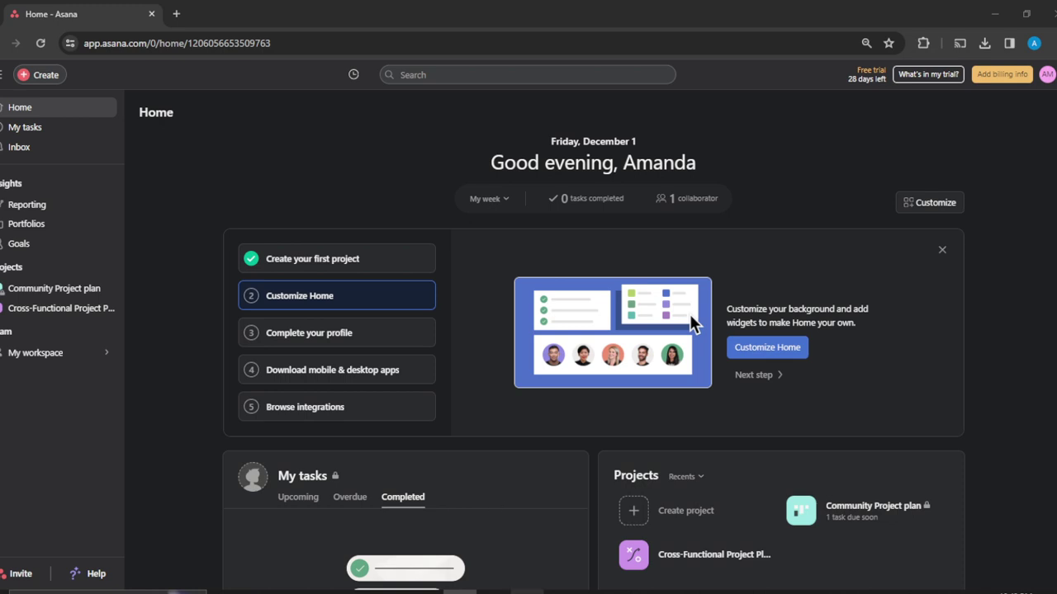
Open the Community Project plan project from the Projects list in the sidebar.
click(526, 554)
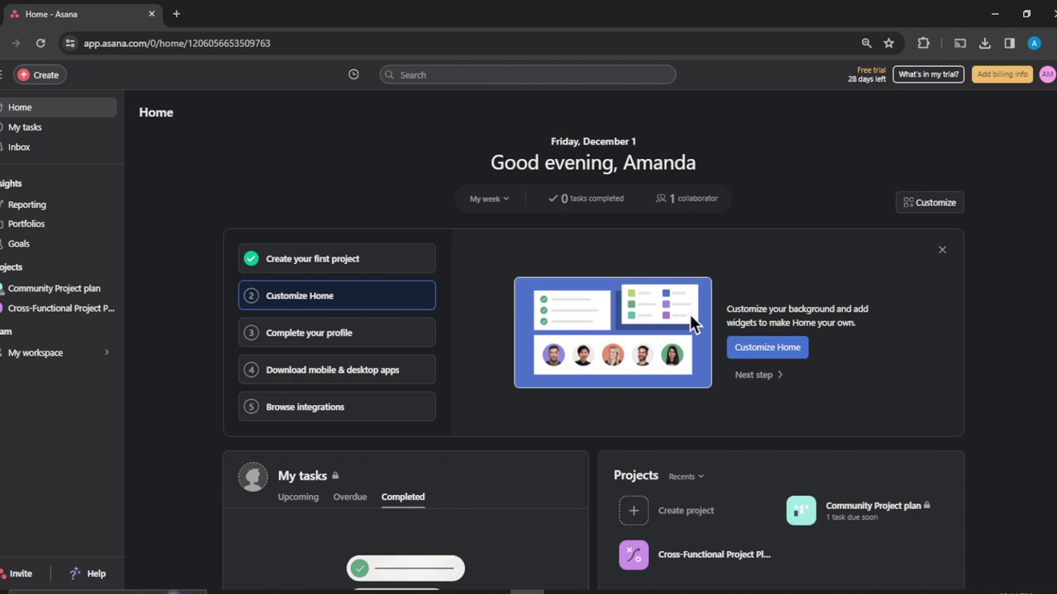
Open the Community Project plan's Customize panel at its Apps section.
click(64, 293)
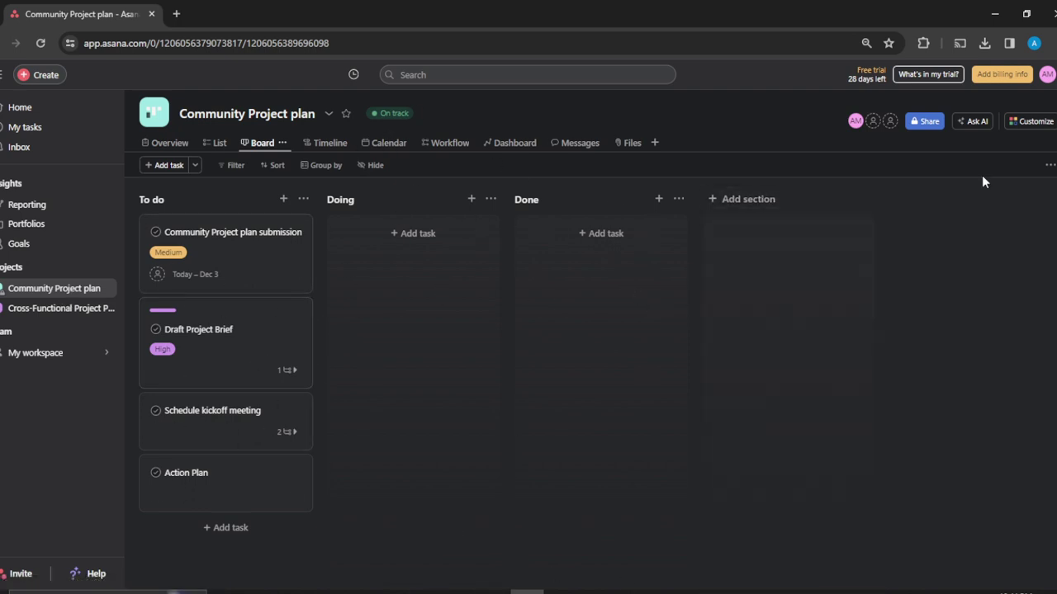
click(1030, 122)
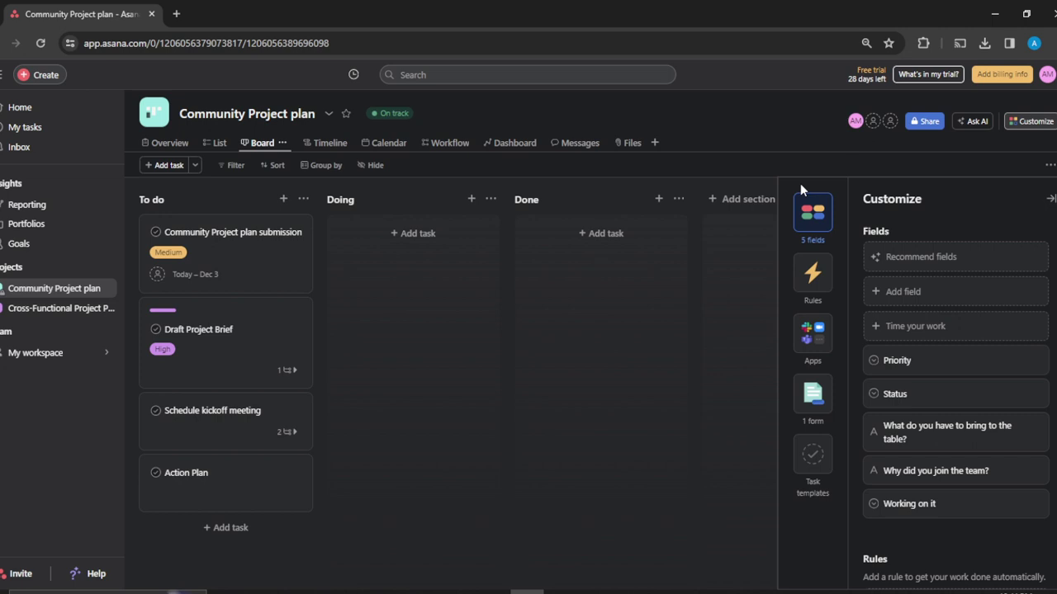
click(807, 339)
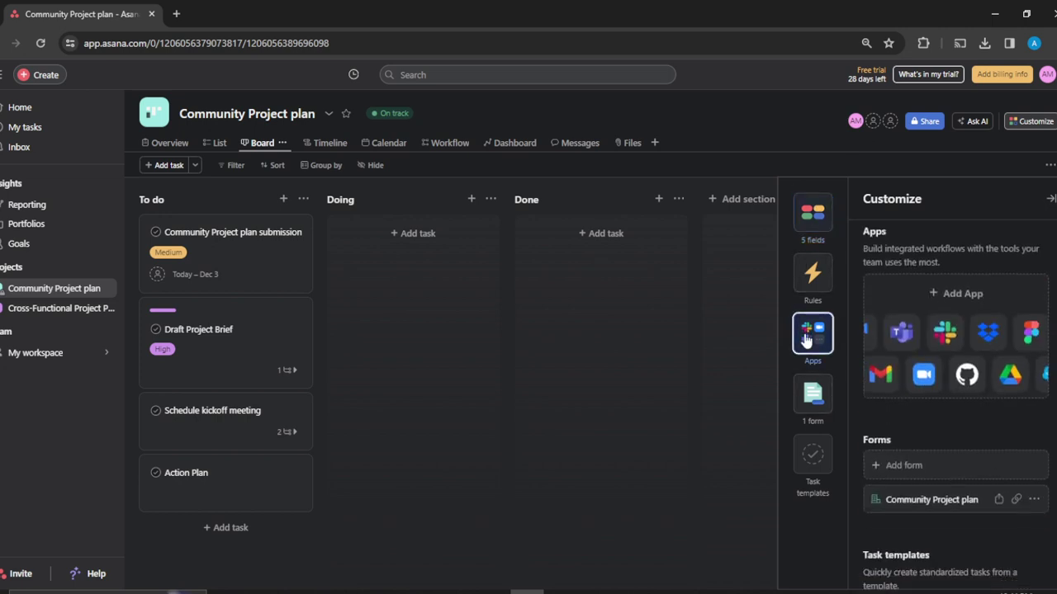
Open the Add apps gallery and view the Microsoft Teams app's details page.
click(946, 300)
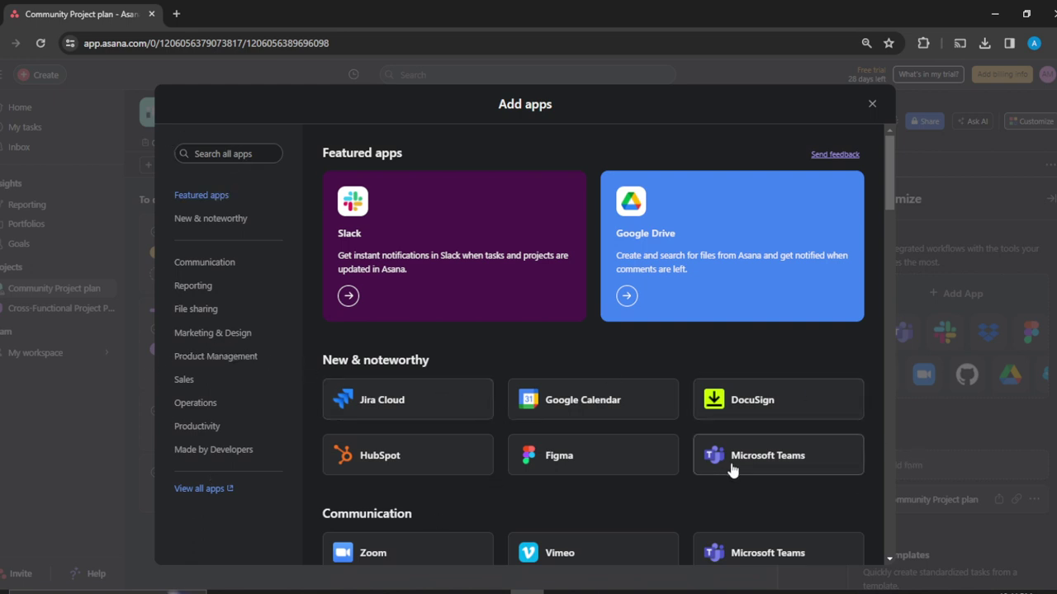
click(787, 461)
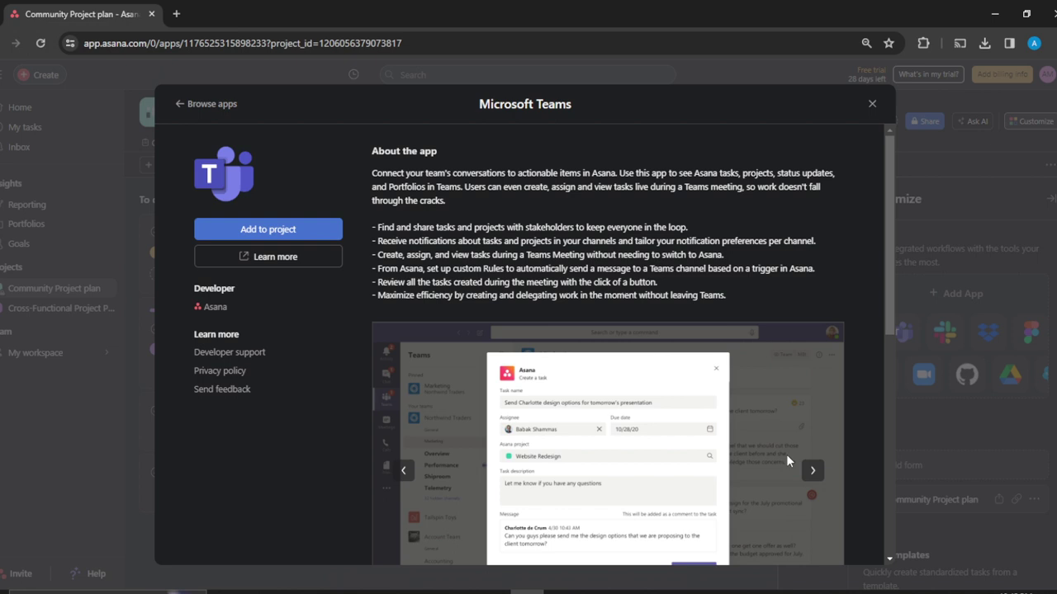
Add Microsoft Teams to the Community Project plan and allow it access to Asana.
click(269, 234)
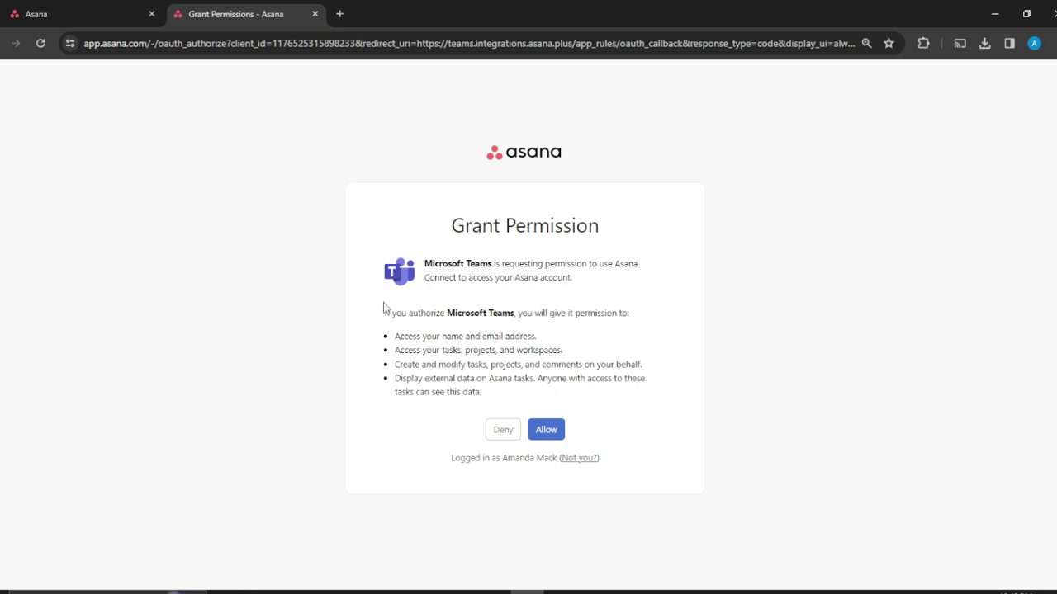
click(550, 435)
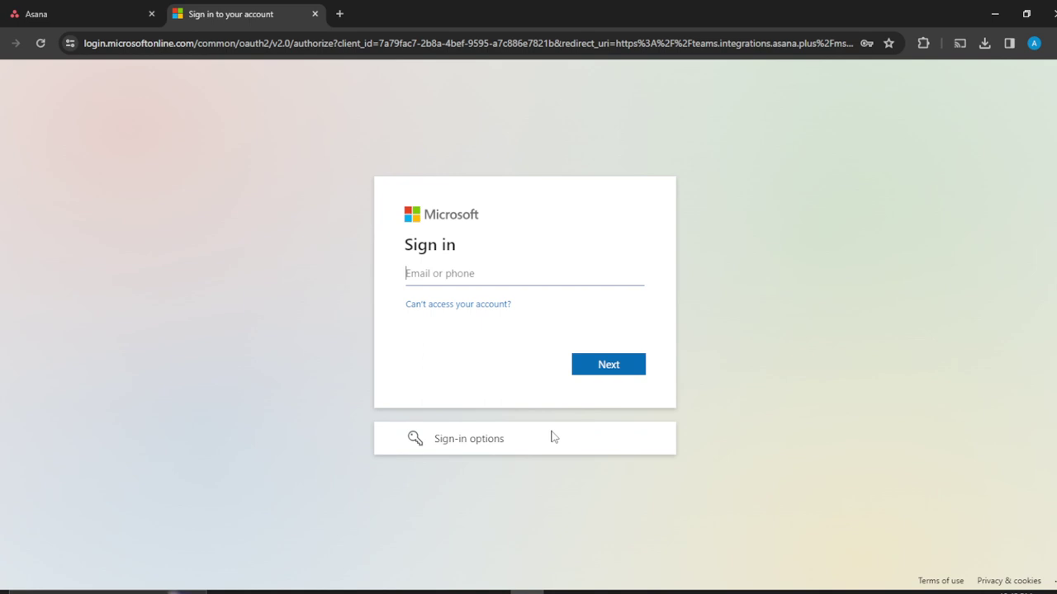
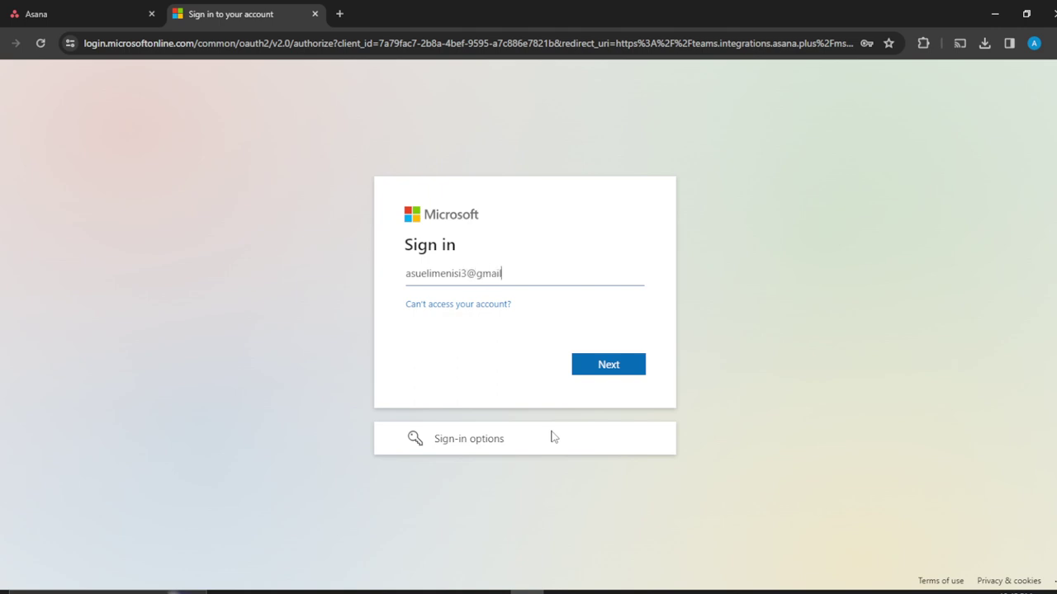
Try signing in with a personal Gmail address, then clear it and choose the saved login.
click(616, 371)
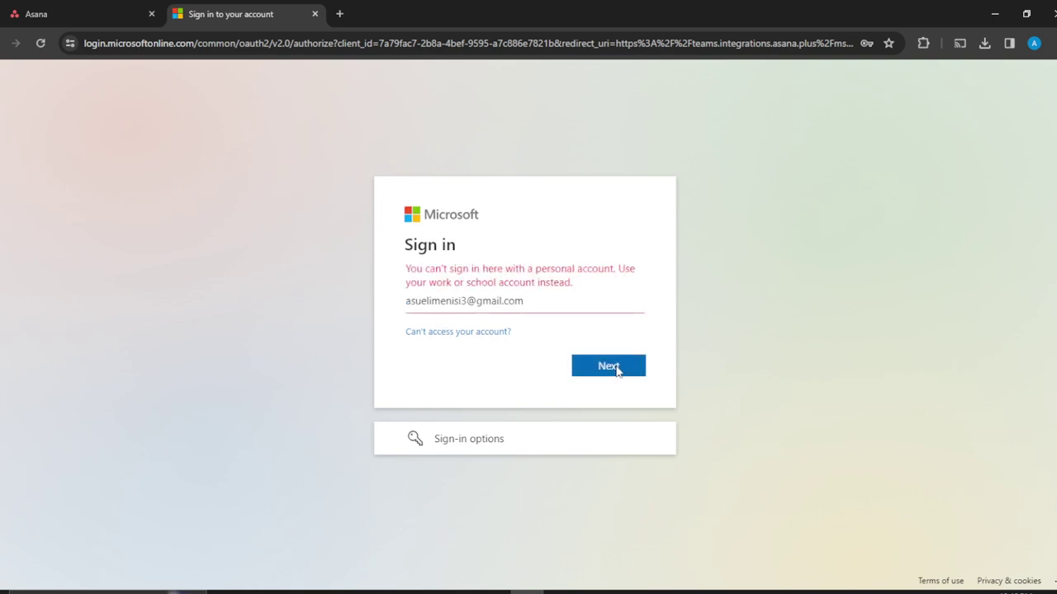
key(BackSpace)
key(BackSpace)
key(BackSpace)
key(BackSpace)
key(BackSpace)
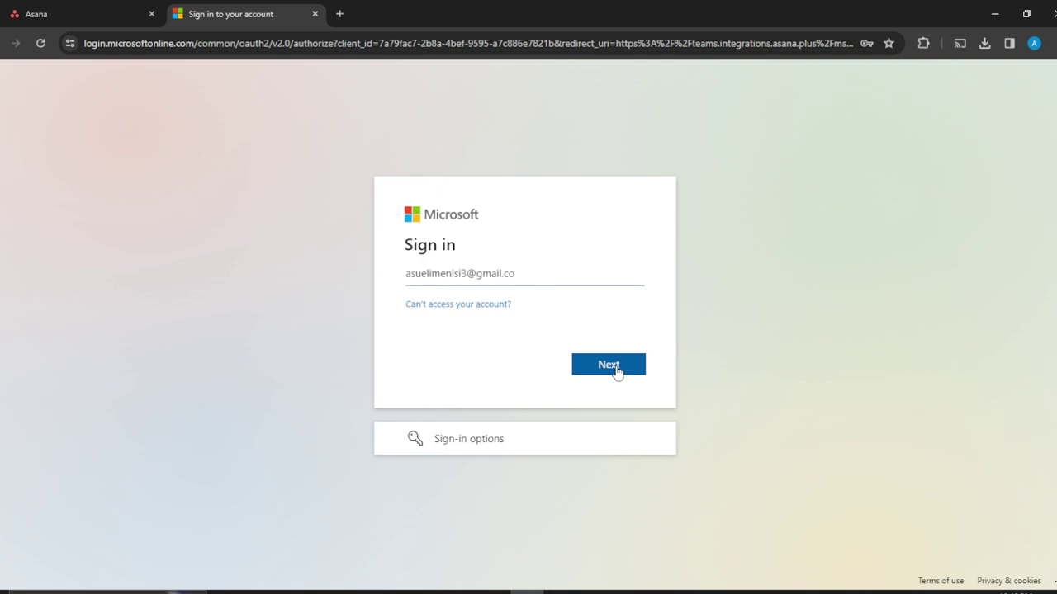
key(BackSpace)
key(BackSpace)
key(BackSpace)
key(BackSpace)
key(BackSpace)
key(BackSpace)
key(BackSpace)
key(BackSpace)
key(BackSpace)
key(BackSpace)
key(BackSpace)
key(BackSpace)
key(BackSpace)
key(BackSpace)
key(BackSpace)
key(BackSpace)
key(BackSpace)
key(BackSpace)
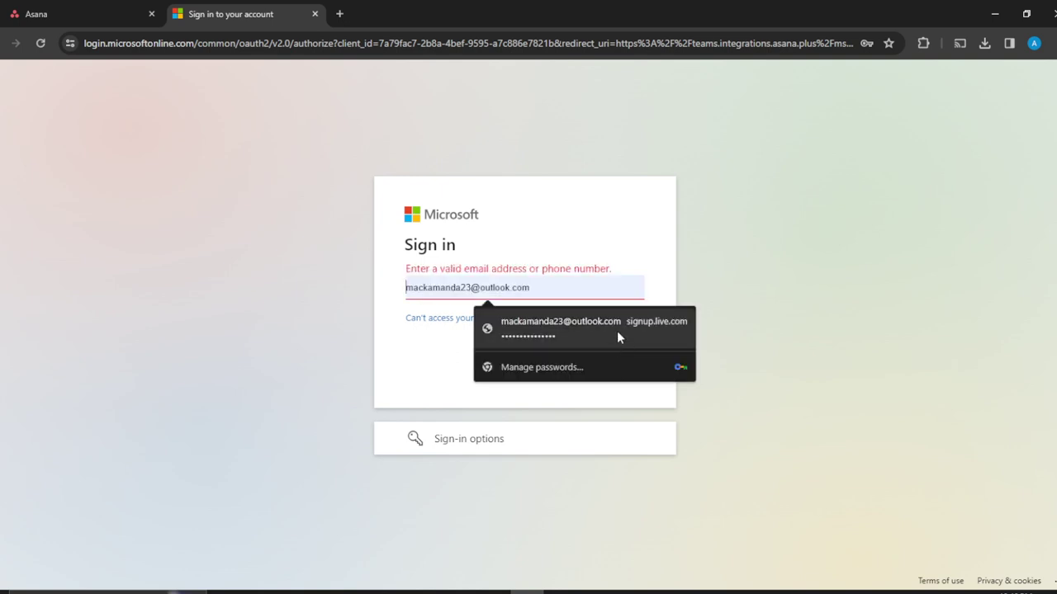
click(617, 331)
Submit the saved account's email, see it rejected as personal, and start erasing it.
click(608, 370)
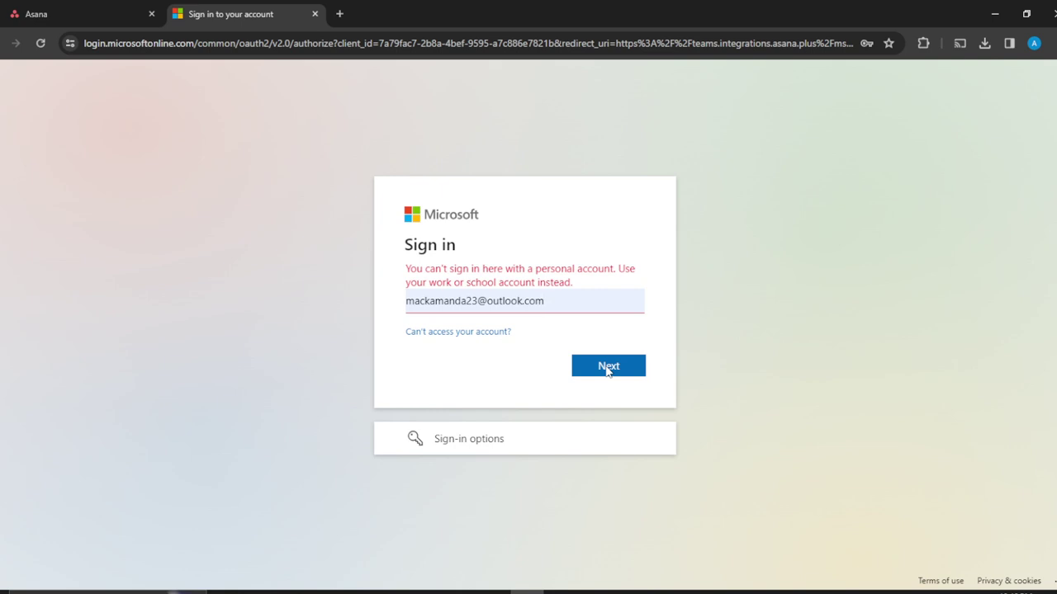
key(BackSpace)
key(BackSpace)
key(BackSpace)
key(BackSpace)
key(BackSpace)
key(BackSpace)
key(BackSpace)
key(BackSpace)
key(BackSpace)
key(BackSpace)
key(BackSpace)
key(BackSpace)
key(BackSpace)
key(BackSpace)
key(BackSpace)
key(BackSpace)
key(BackSpace)
key(BackSpace)
key(BackSpace)
key(BackSpace)
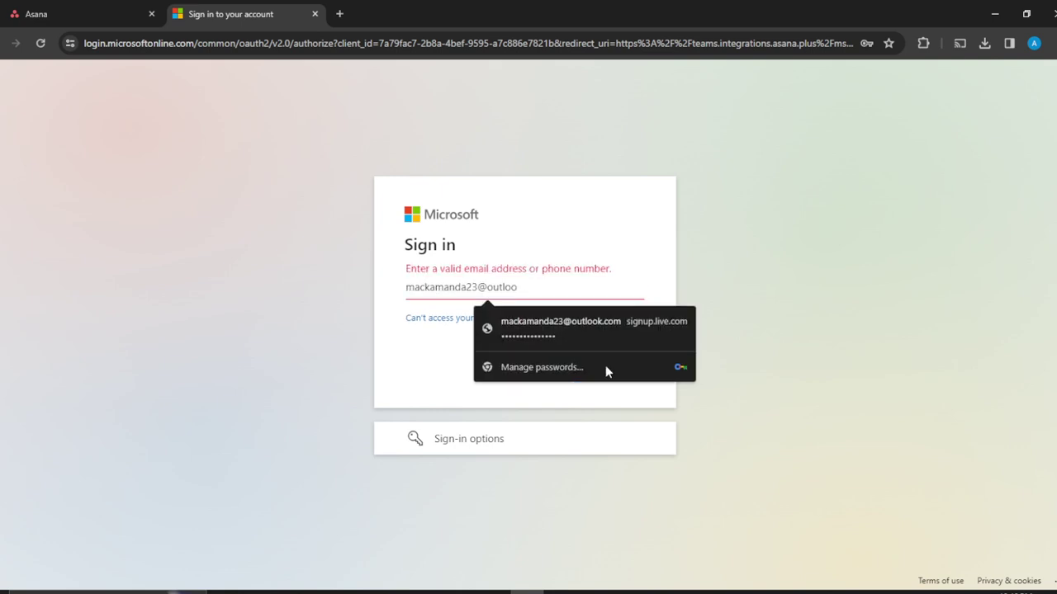